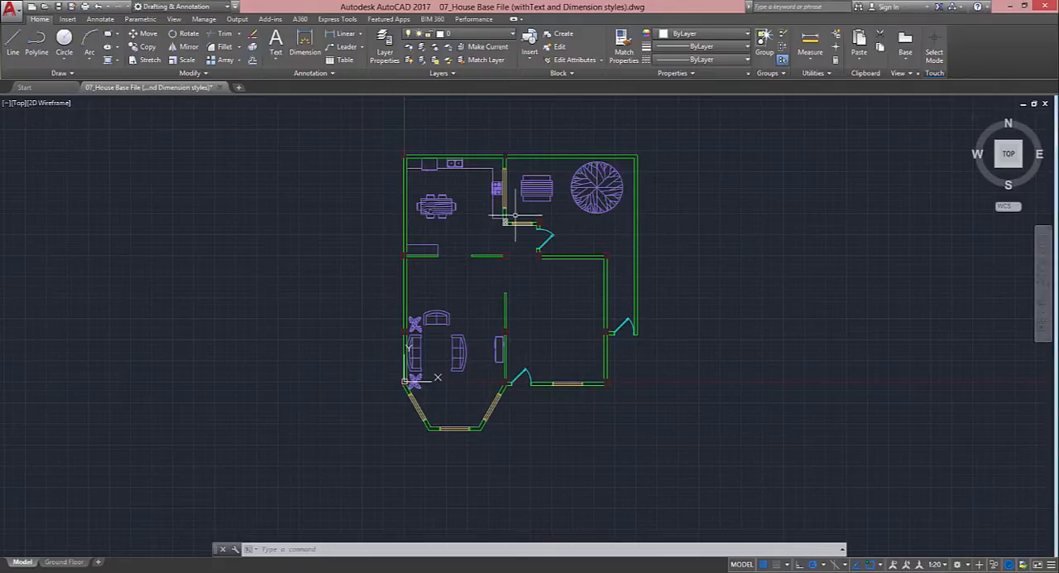
Start a block definition named Detail for the column detail, with its base point at the centre of the crossed lines
scroll(515, 215, up, 8)
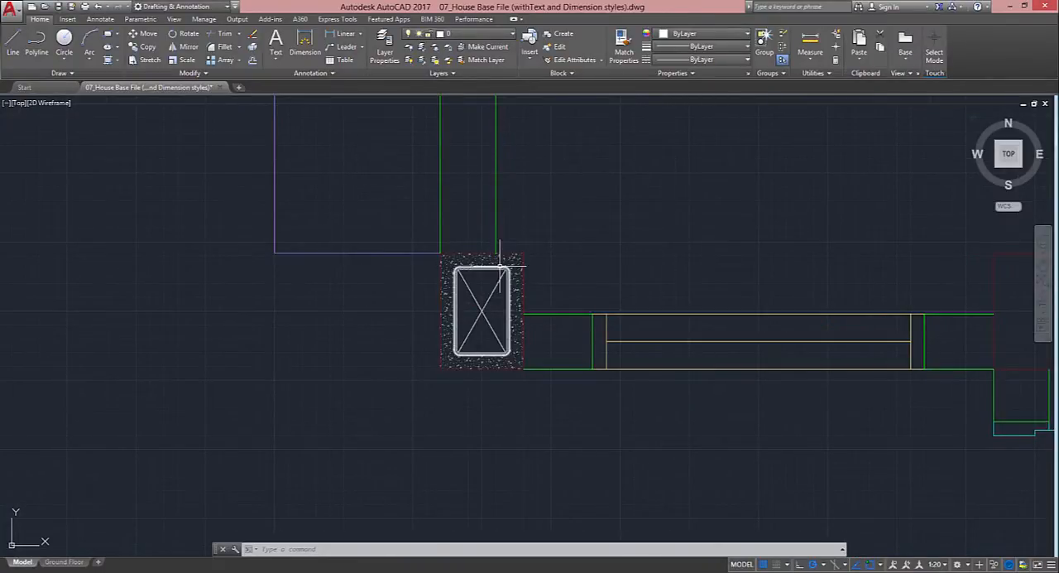
scroll(498, 270, up, 2)
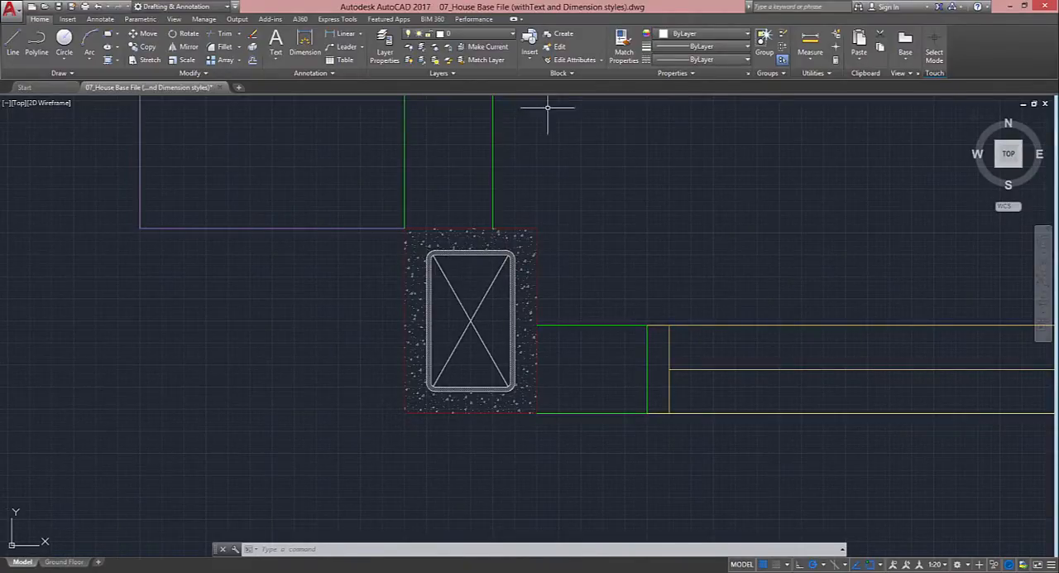
click(567, 39)
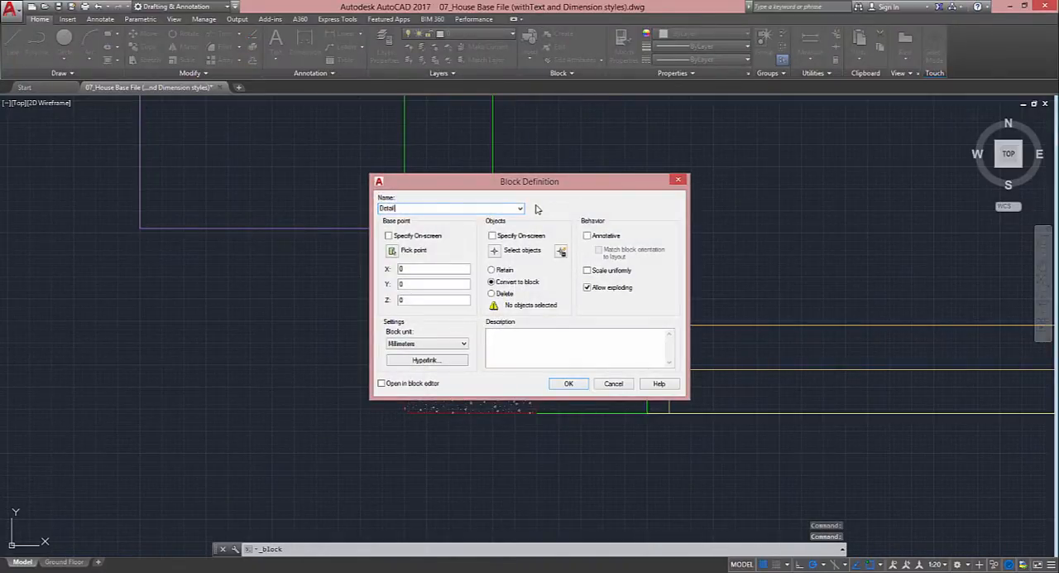
click(392, 250)
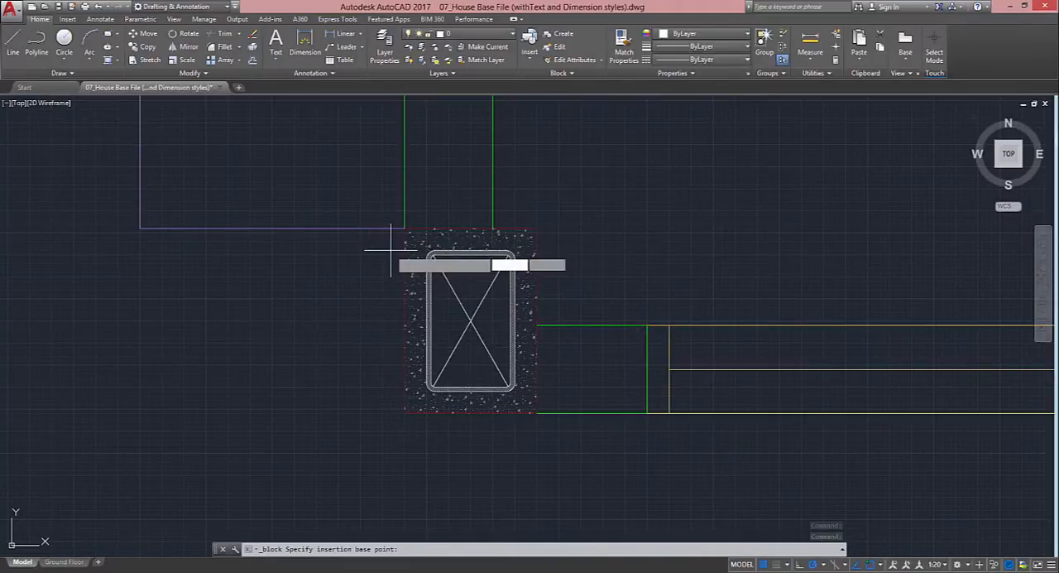
click(470, 320)
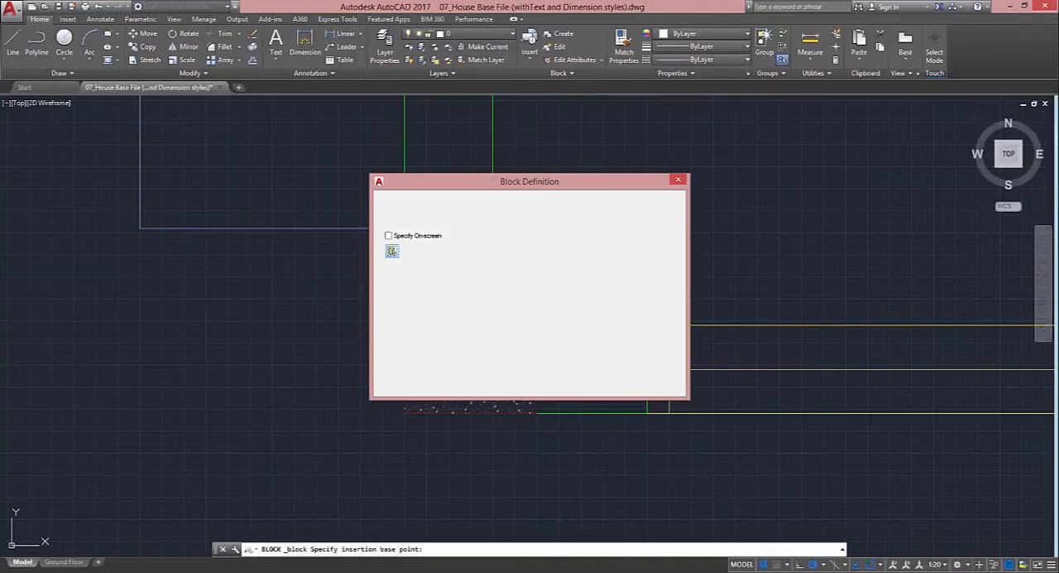
Add the column detail's crossed lines, rounded frame and concrete hatch to the block definition's objects
click(494, 254)
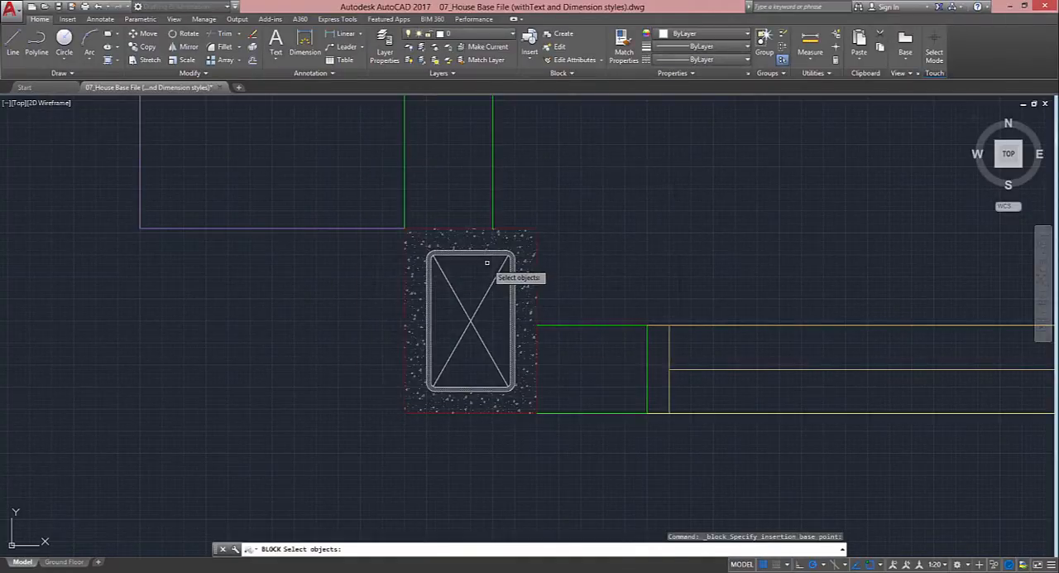
click(487, 262)
click(462, 327)
click(470, 291)
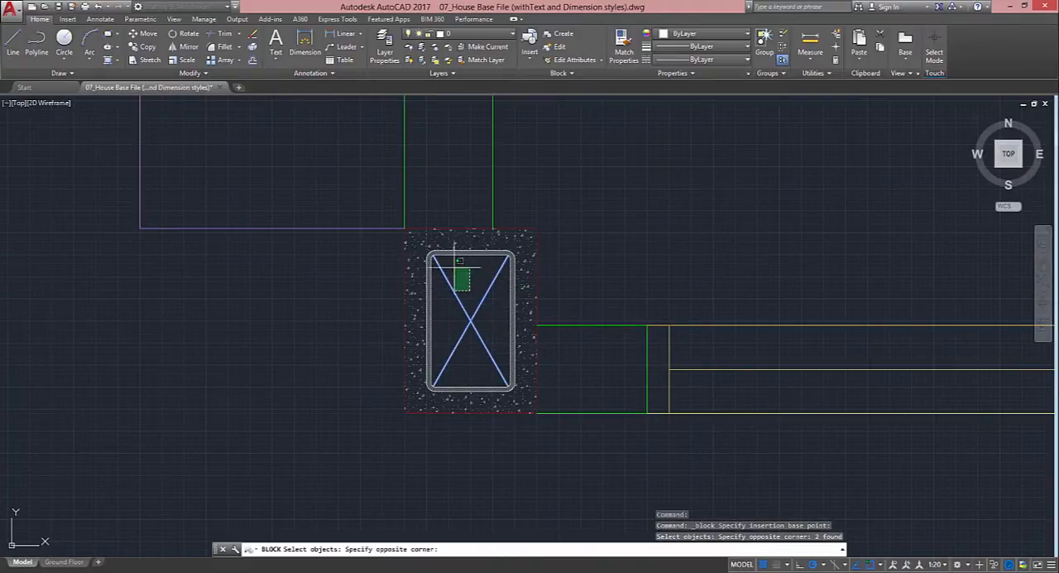
click(430, 241)
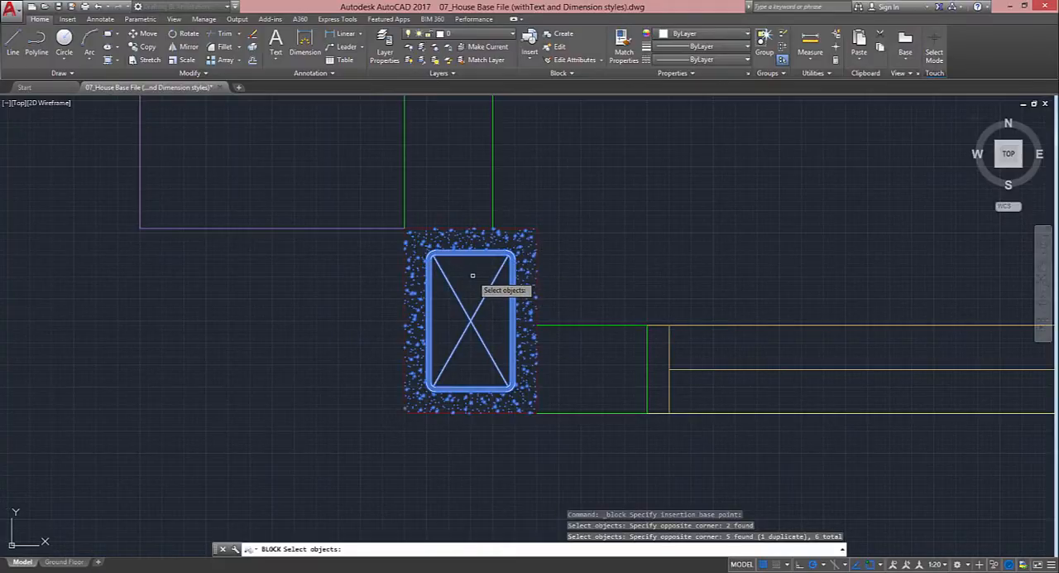
key(Return)
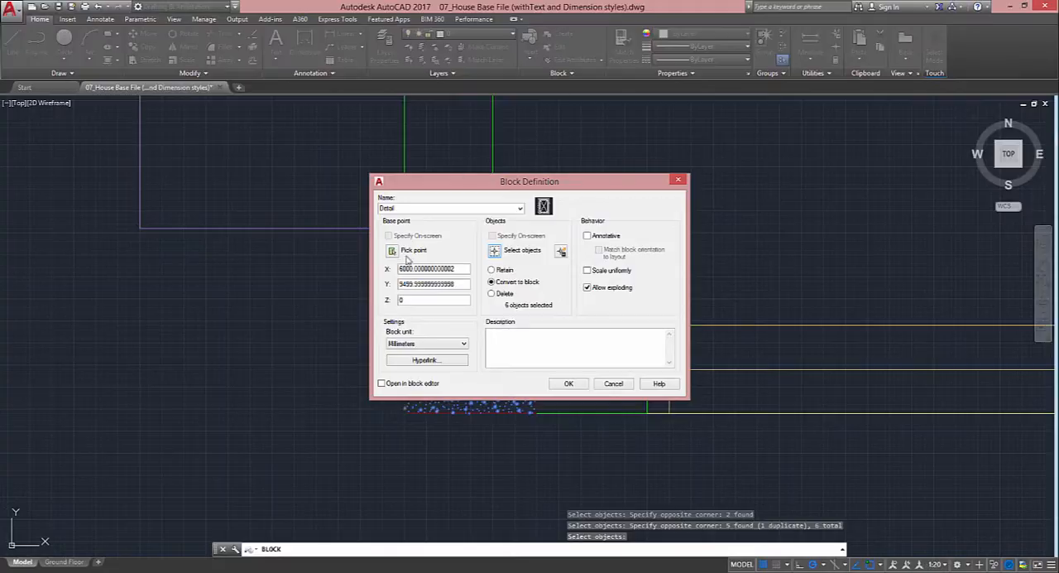
Make the Detail block annotative and finish creating it
double_click(407, 208)
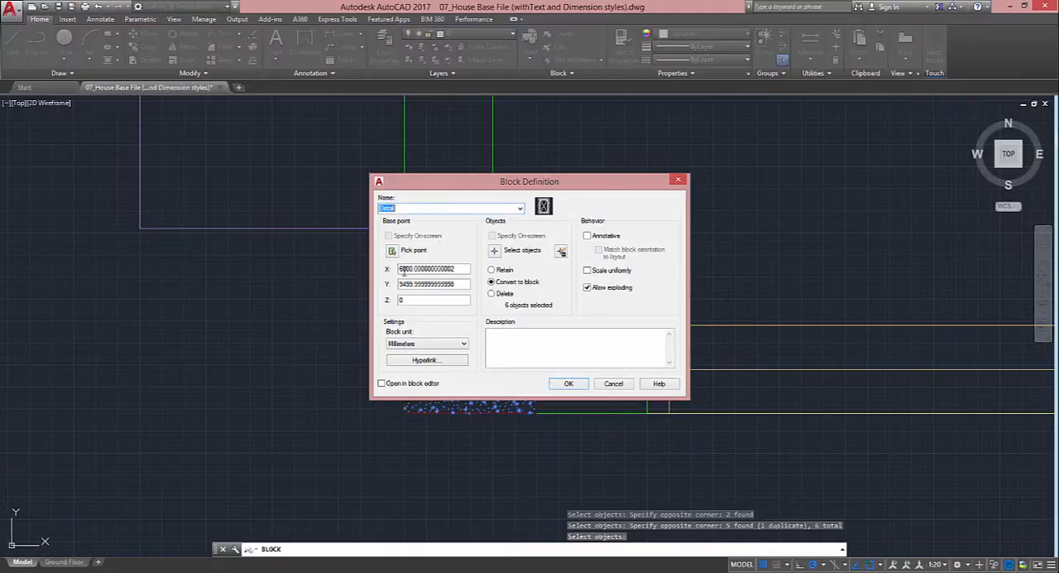
click(587, 236)
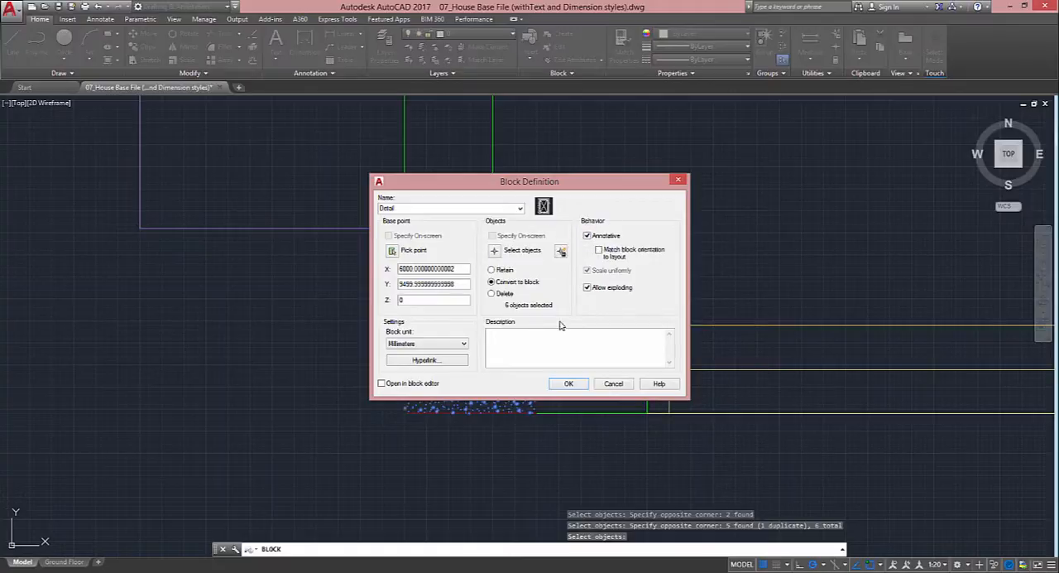
click(568, 384)
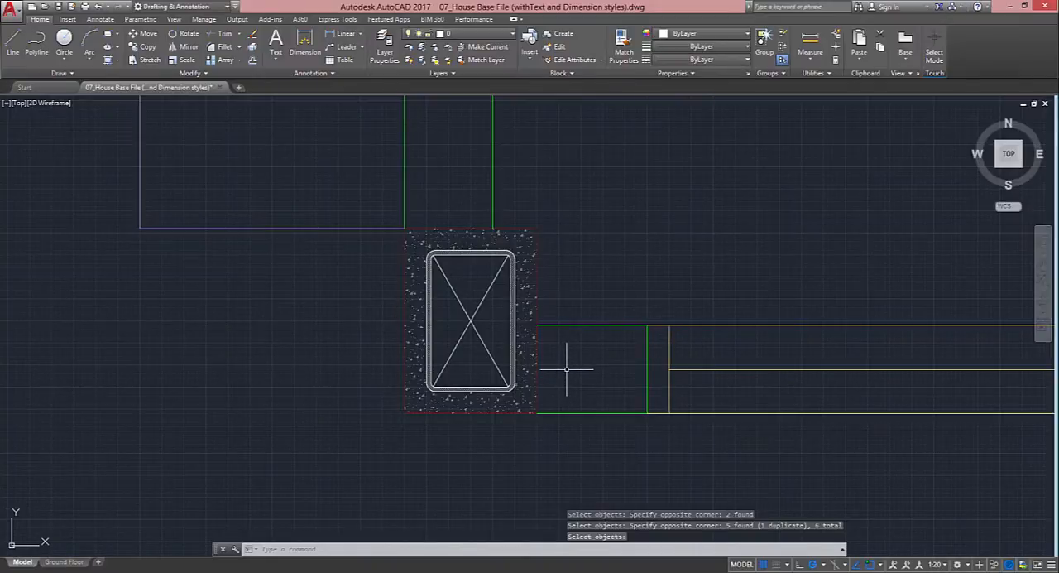
Open the Ground Floor layout and make Viewports the current layer
click(62, 562)
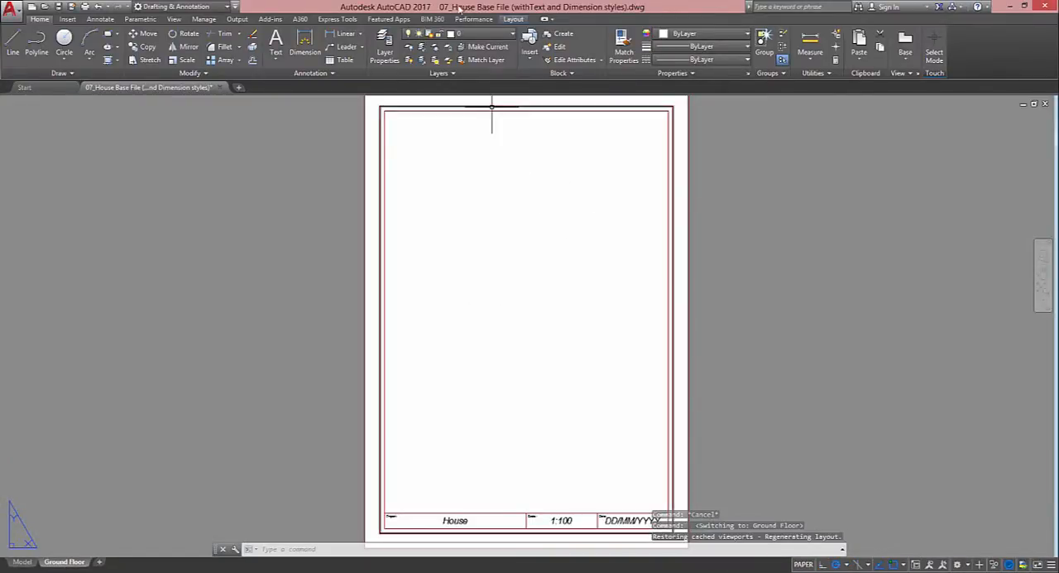
click(479, 35)
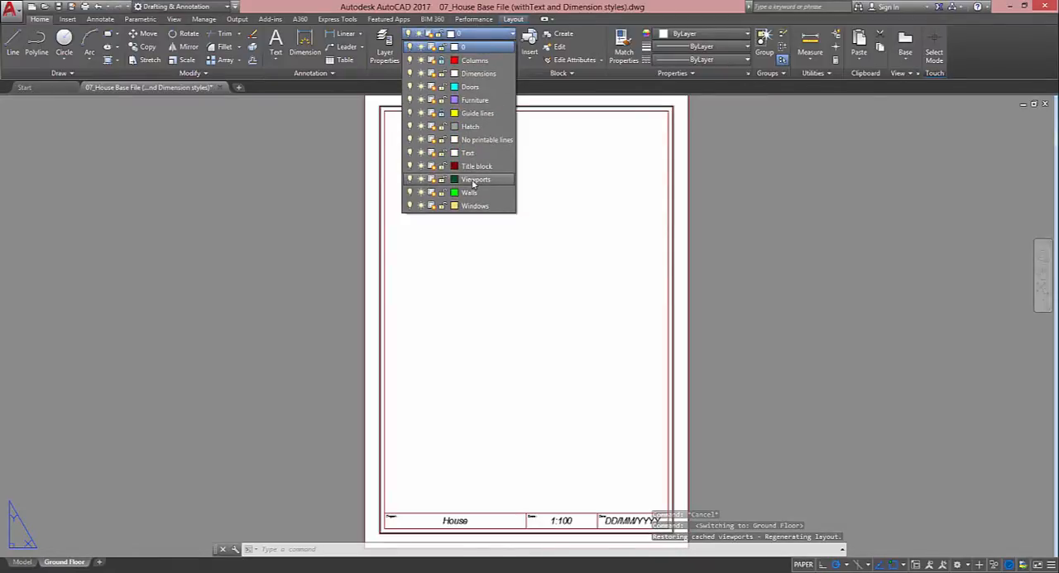
click(476, 173)
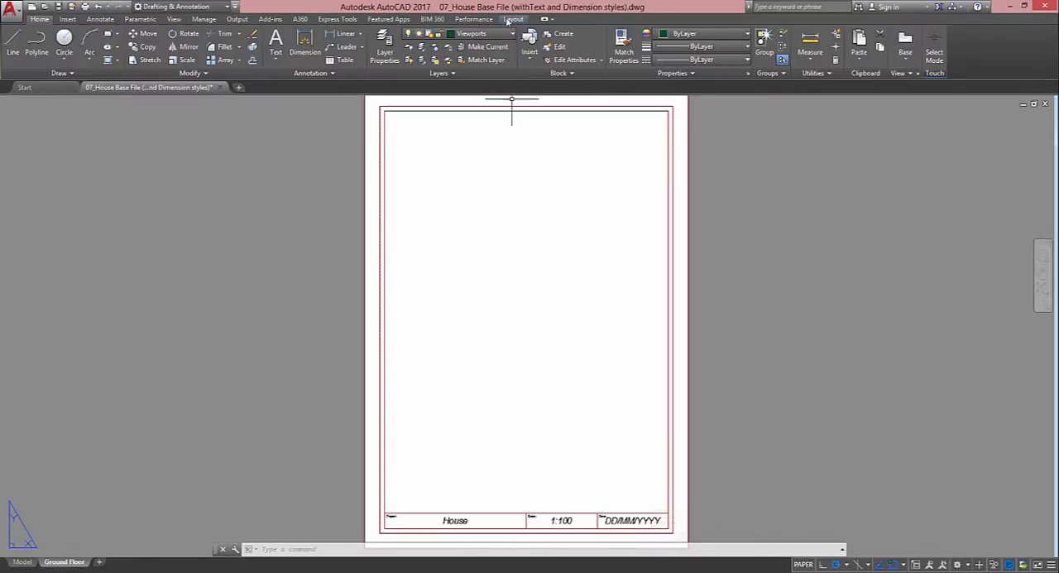
Create a rectangular viewport from the inner frame's upper-left corner across most of the sheet, ending above the title block
click(513, 19)
click(75, 46)
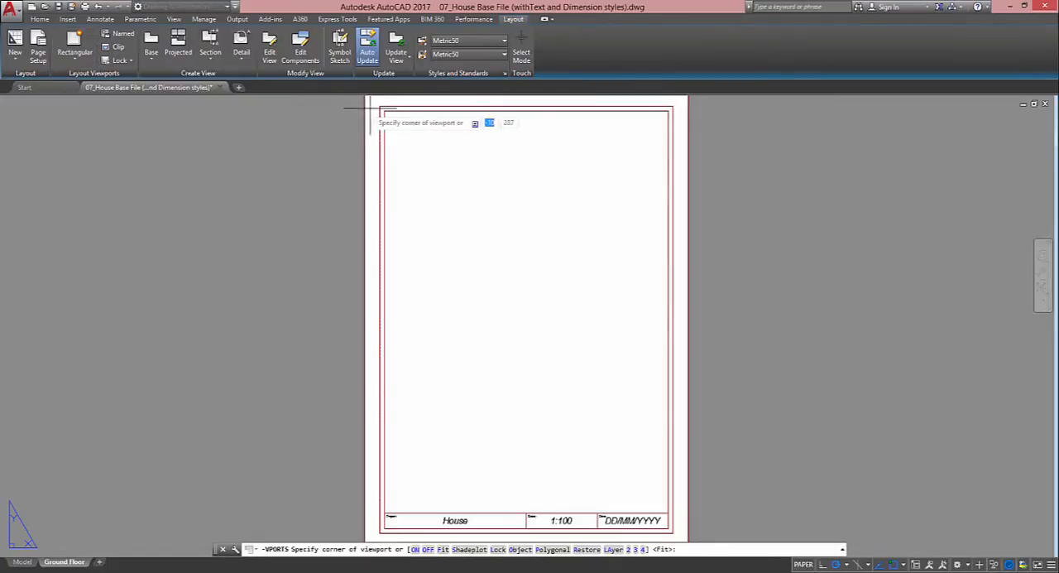
click(384, 110)
click(628, 449)
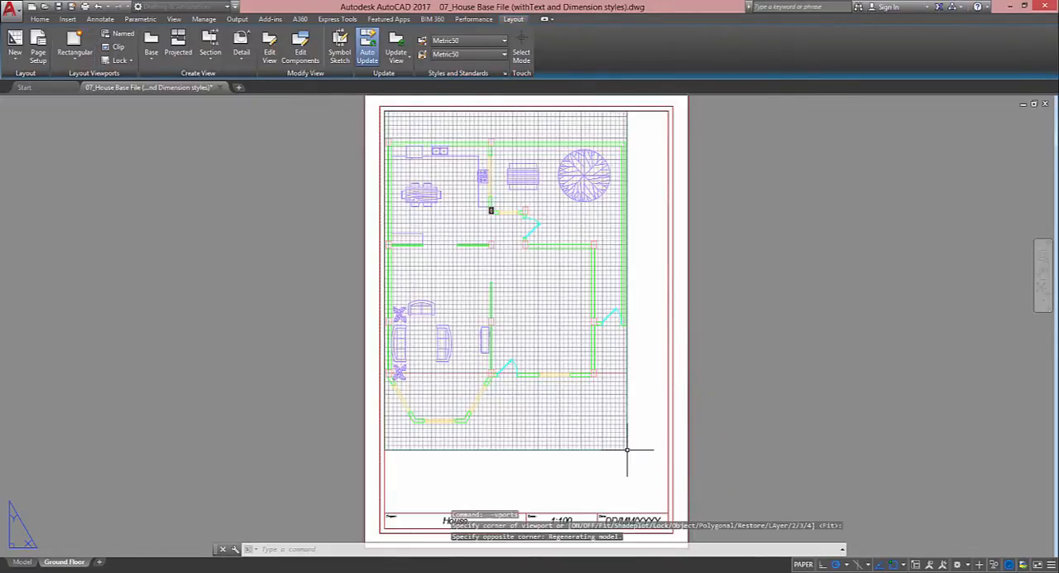
Turn off the grid inside the new viewport and set its scale to 1:100
double_click(591, 353)
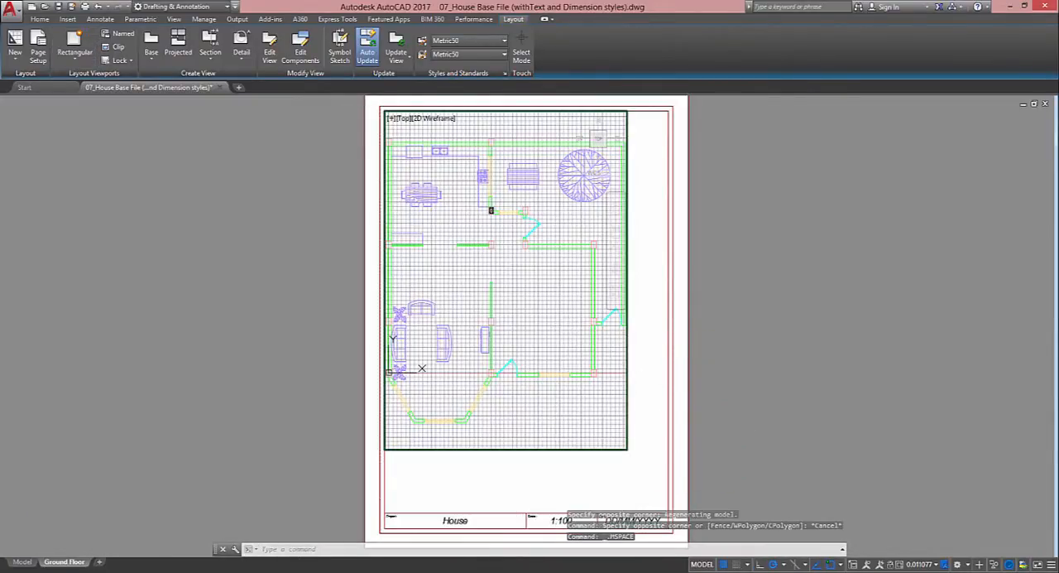
click(725, 564)
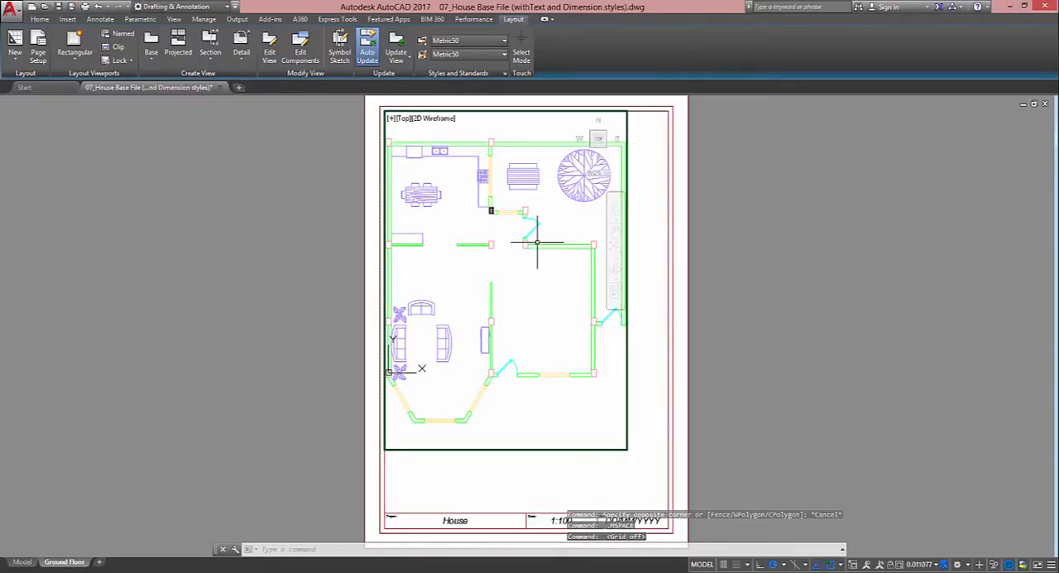
click(923, 564)
click(865, 441)
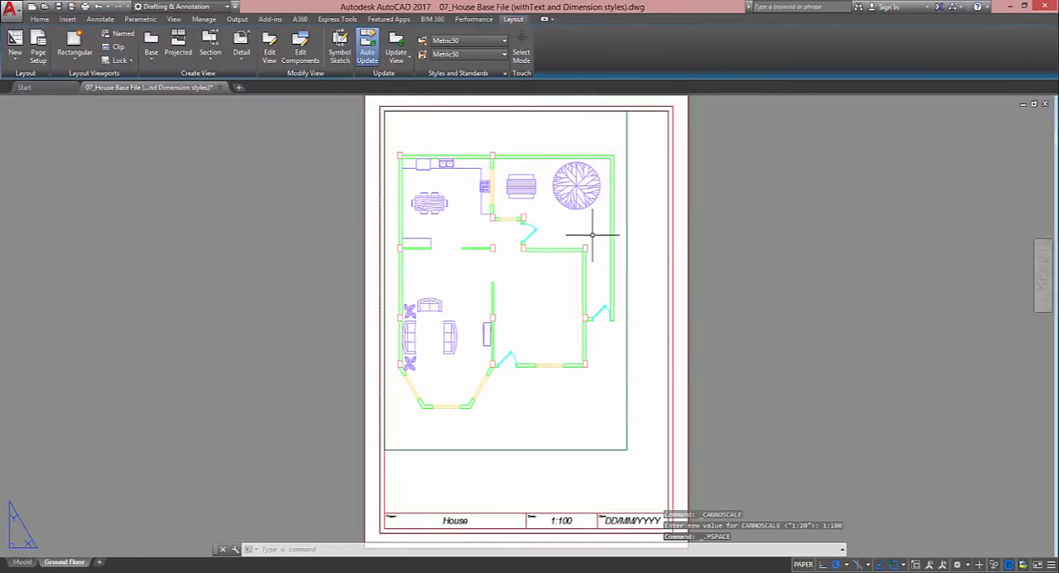
Shift the house plan upward inside the 1:100 viewport and return to paper space
middle_drag(541, 248, 539, 232)
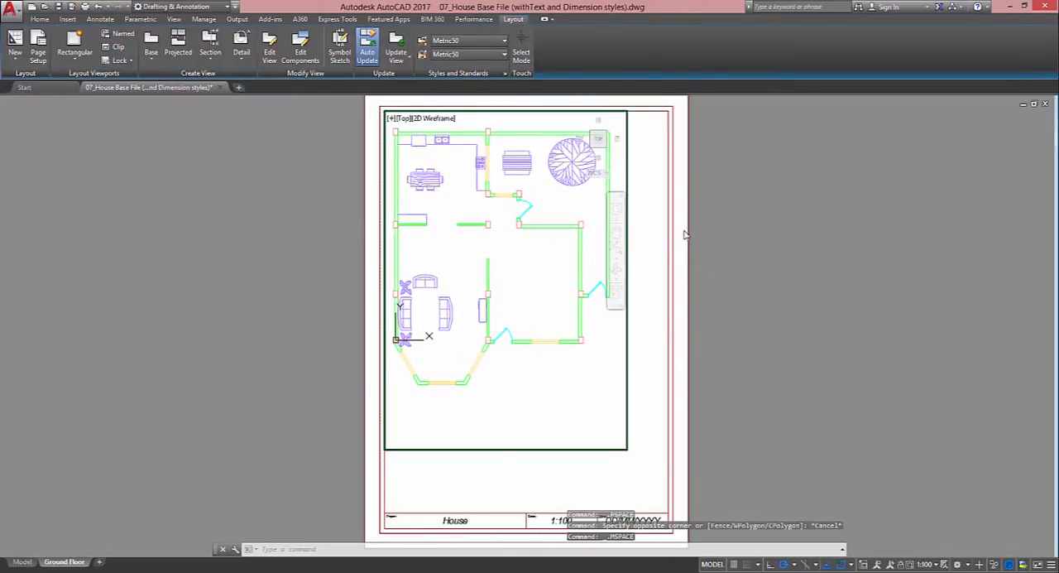
double_click(685, 230)
middle_drag(686, 230, 641, 199)
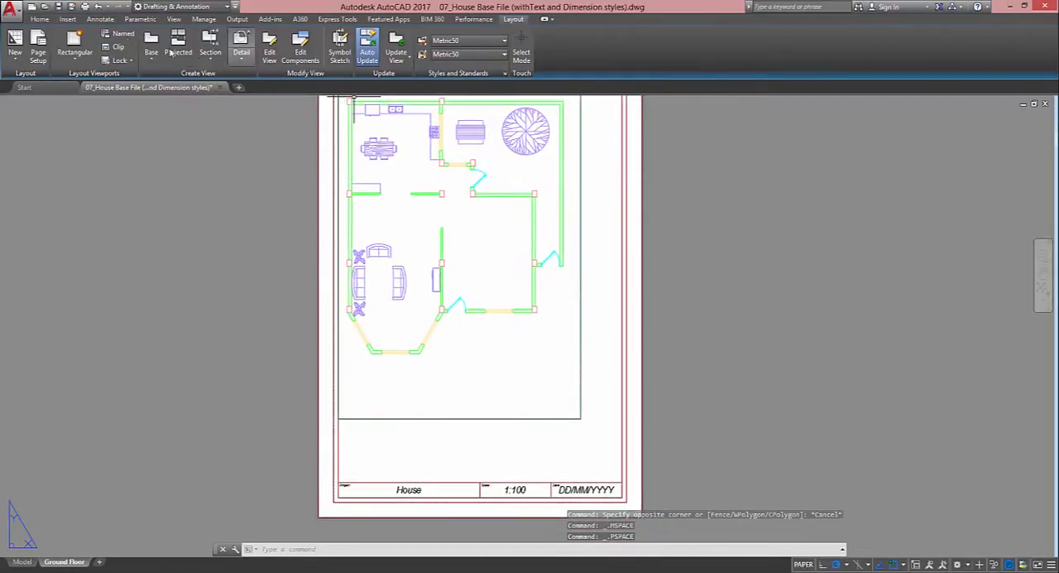
With object snap off, create a second rectangular viewport above the title block's date, overlapping the first viewport's lower-right corner
click(73, 42)
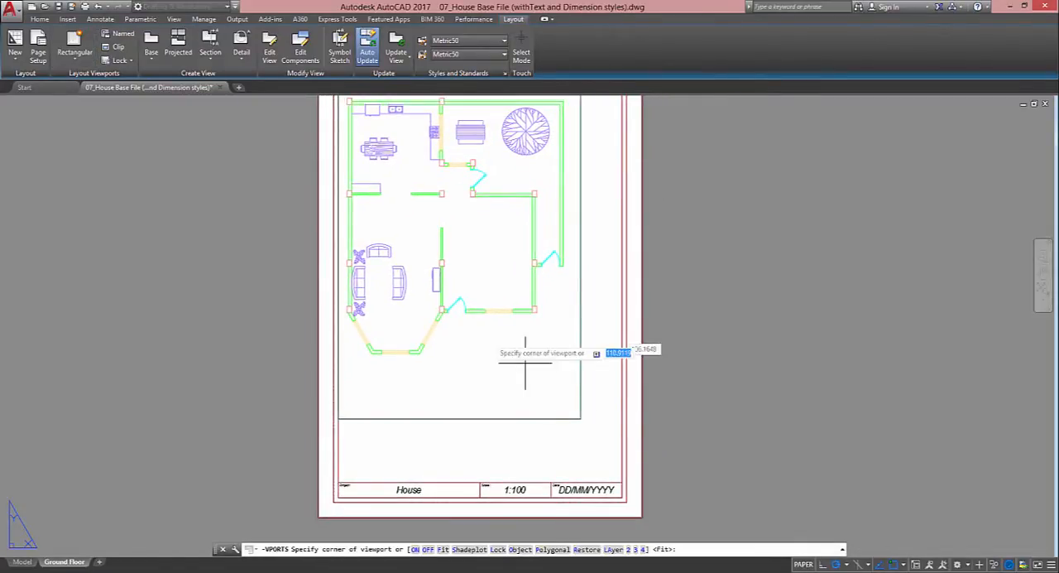
click(613, 474)
key(F3)
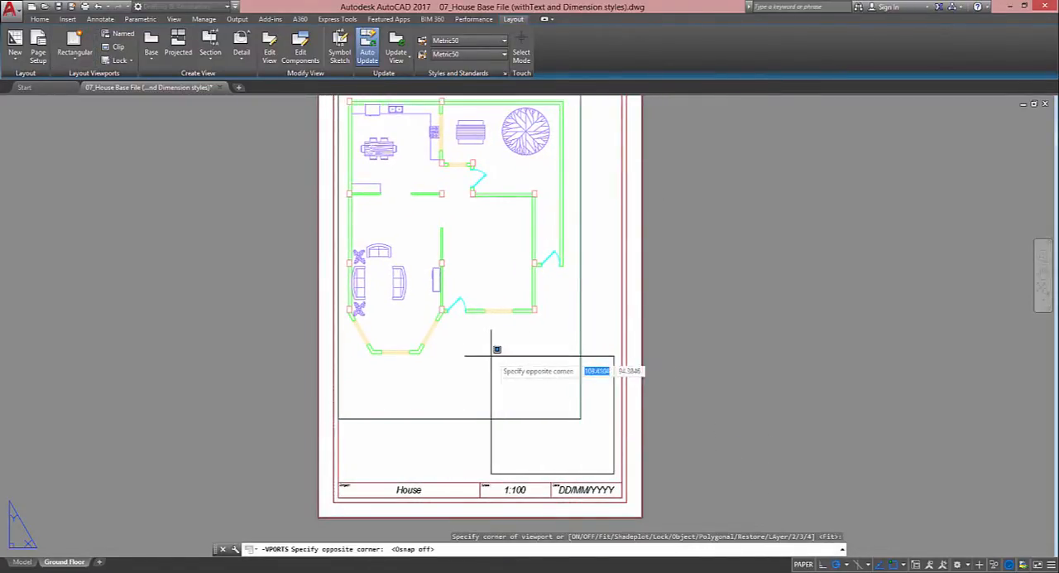
click(452, 318)
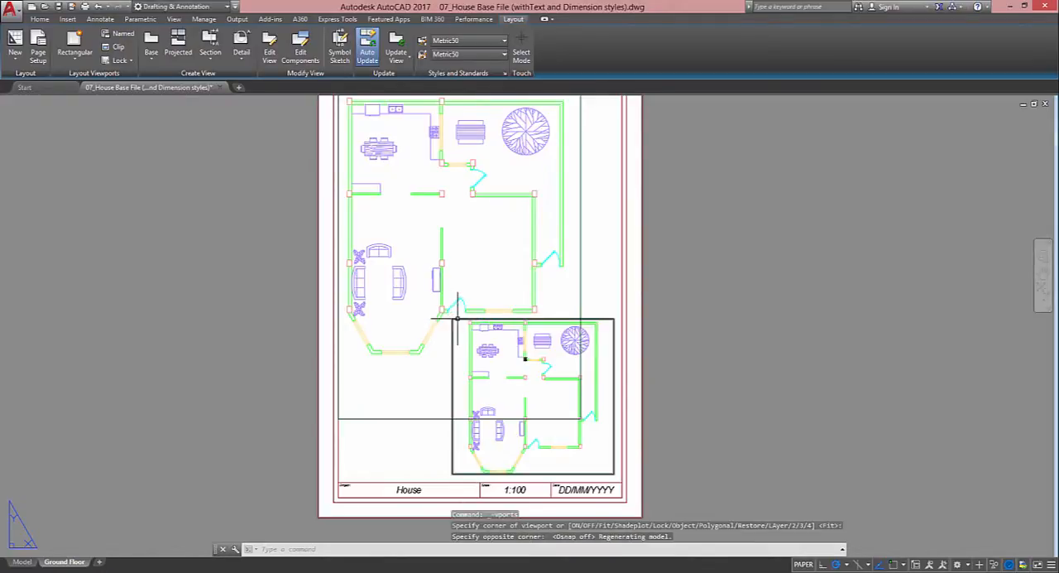
Focus the second viewport on the column detail and set its scale to 1:20
double_click(517, 364)
scroll(515, 385, up, 8)
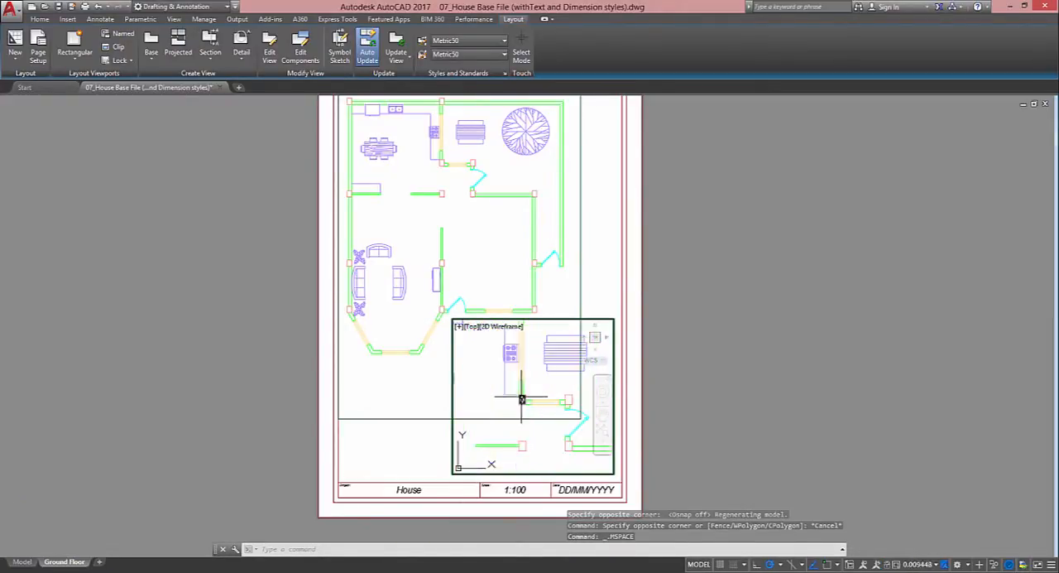
scroll(511, 402, up, 4)
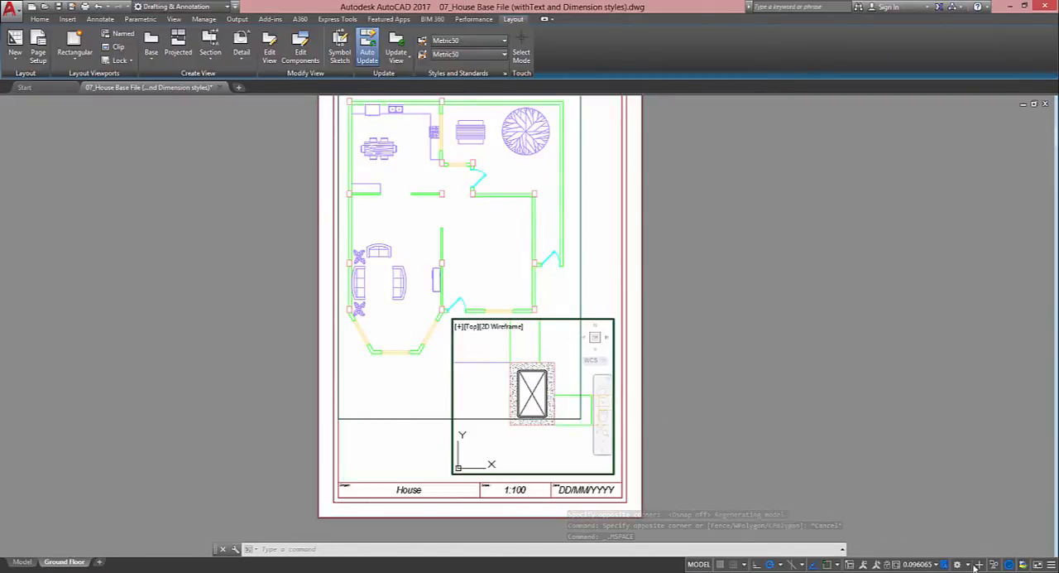
click(923, 564)
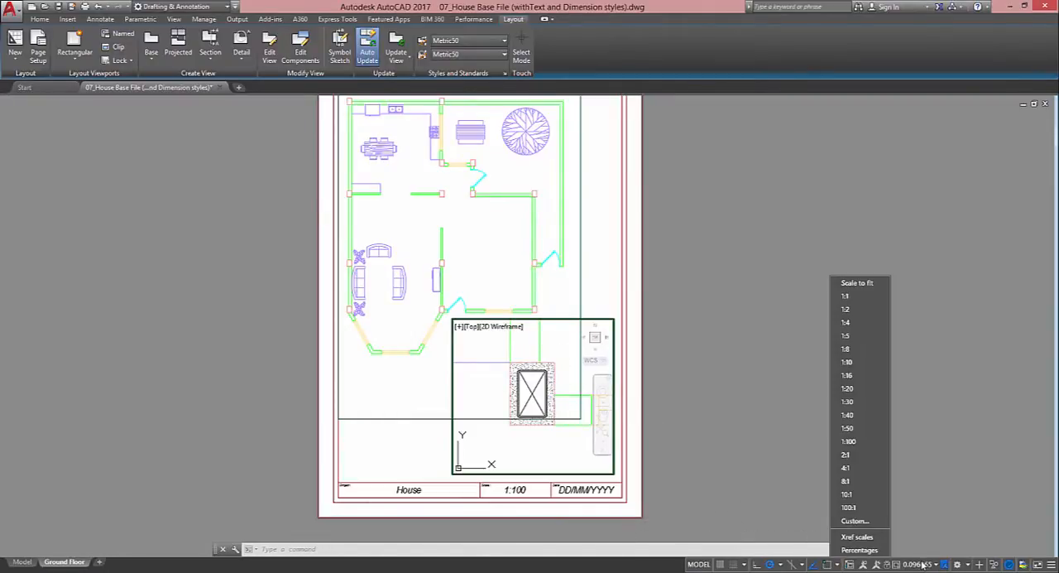
click(847, 388)
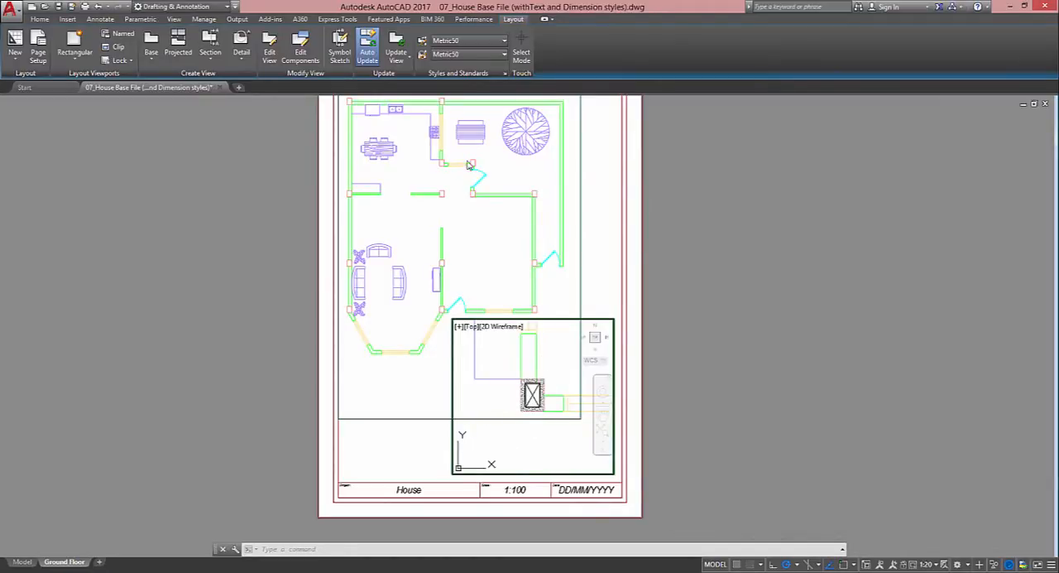
Return to paper space and lower the upper edge of the column detail viewport to make it shorter
double_click(668, 225)
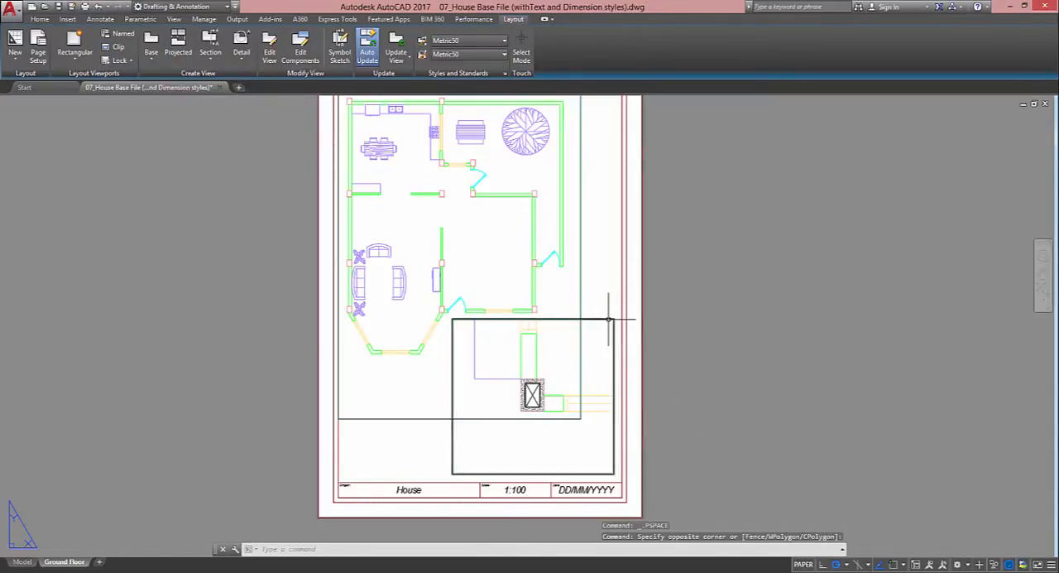
click(609, 319)
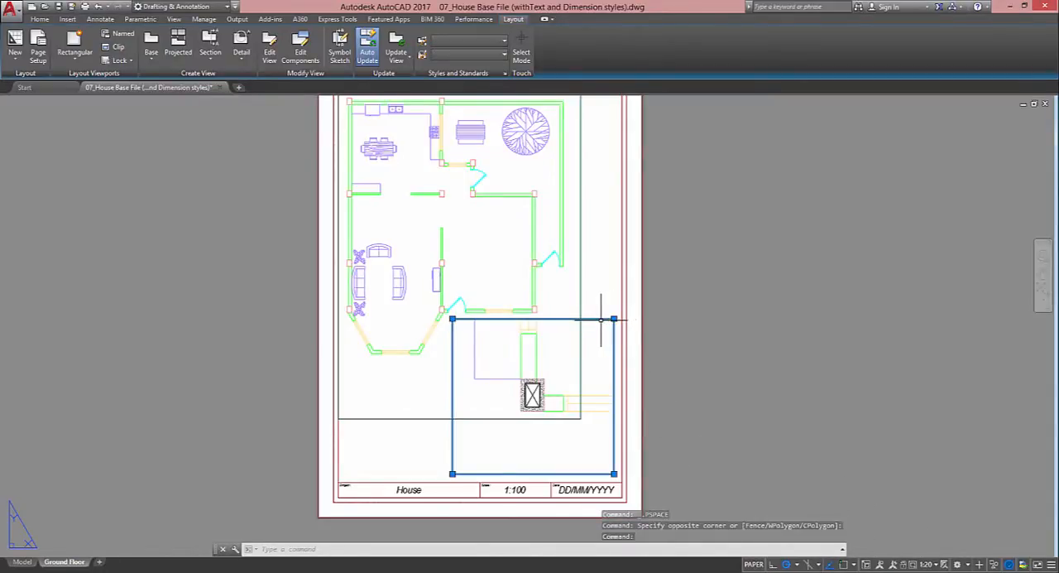
click(613, 319)
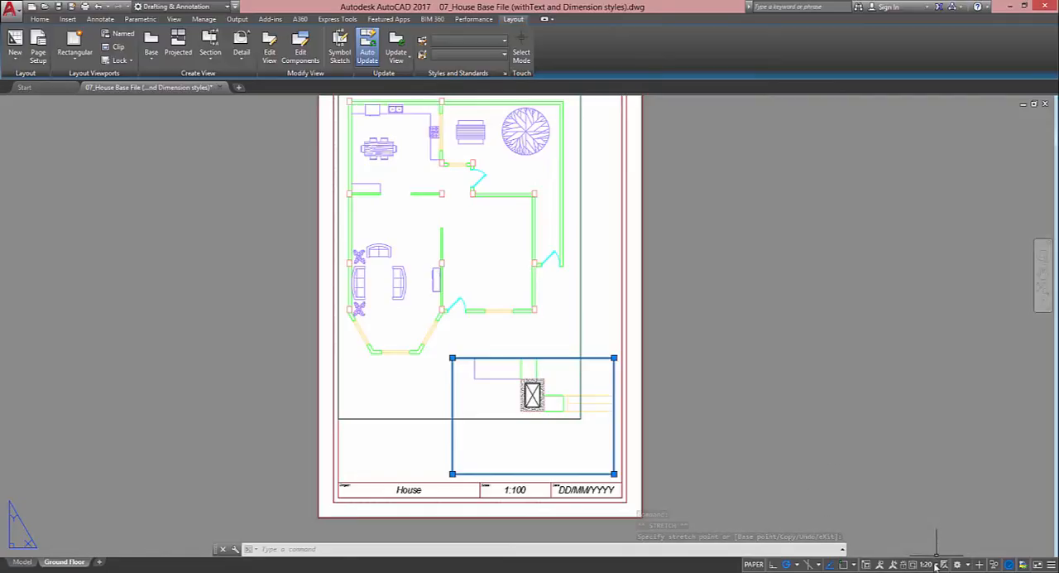
key(Escape)
Switch the column detail viewport's scale to 1:50 and restore it to 1:20
middle_drag(581, 325, 589, 336)
middle_click(590, 337)
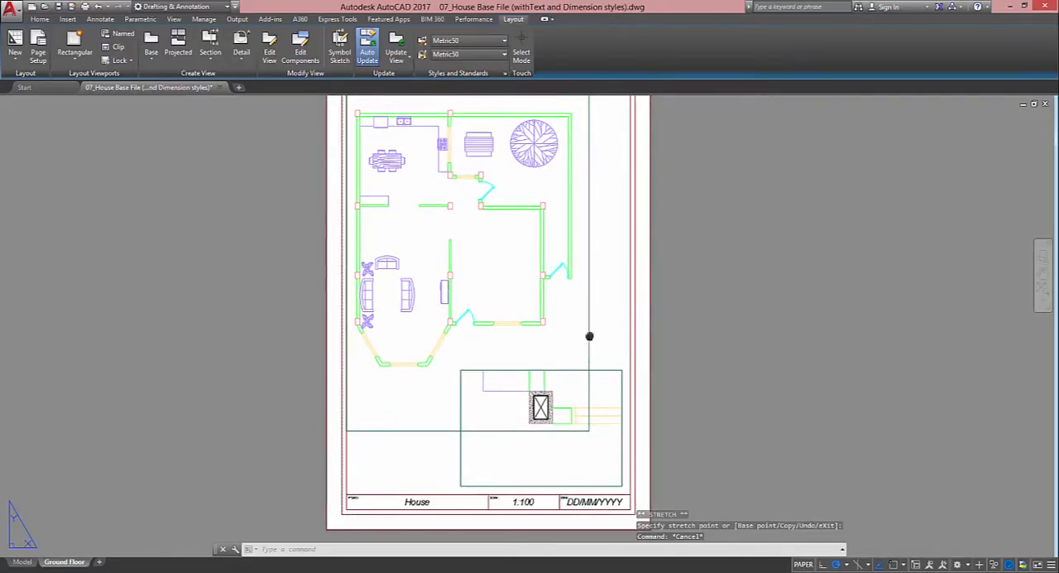
middle_click(590, 336)
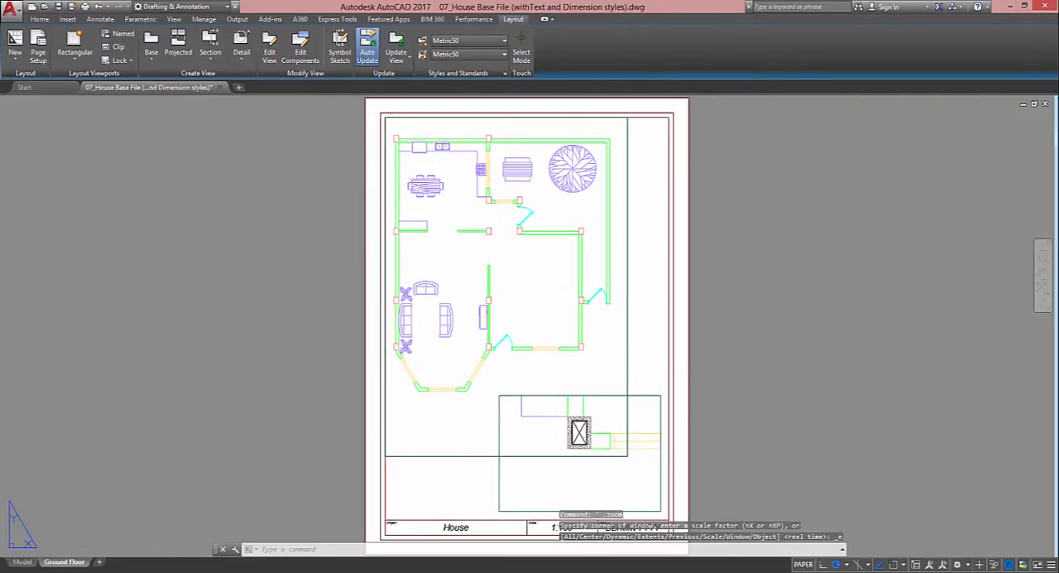
click(594, 395)
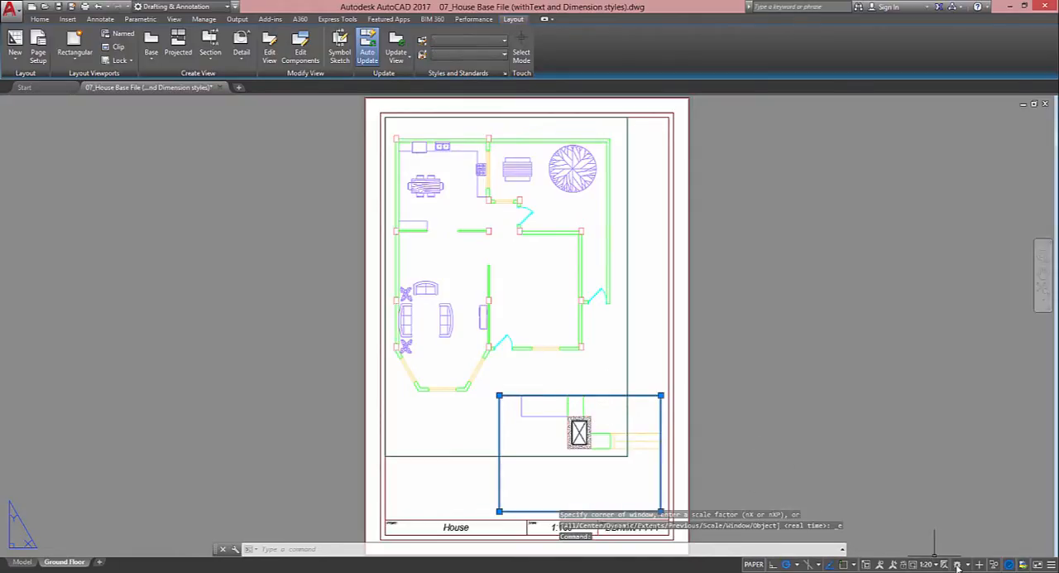
click(925, 566)
click(864, 426)
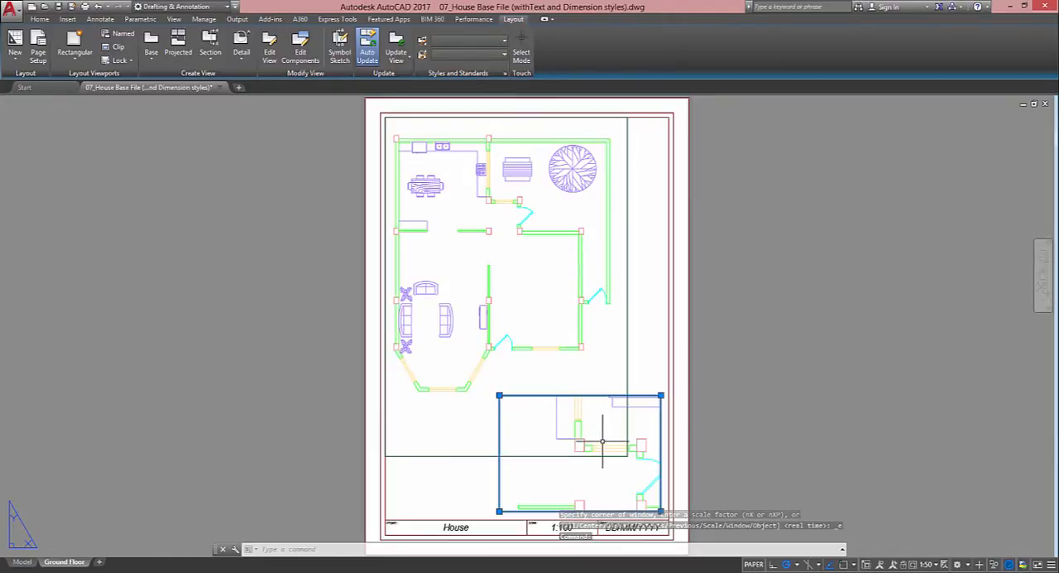
click(926, 564)
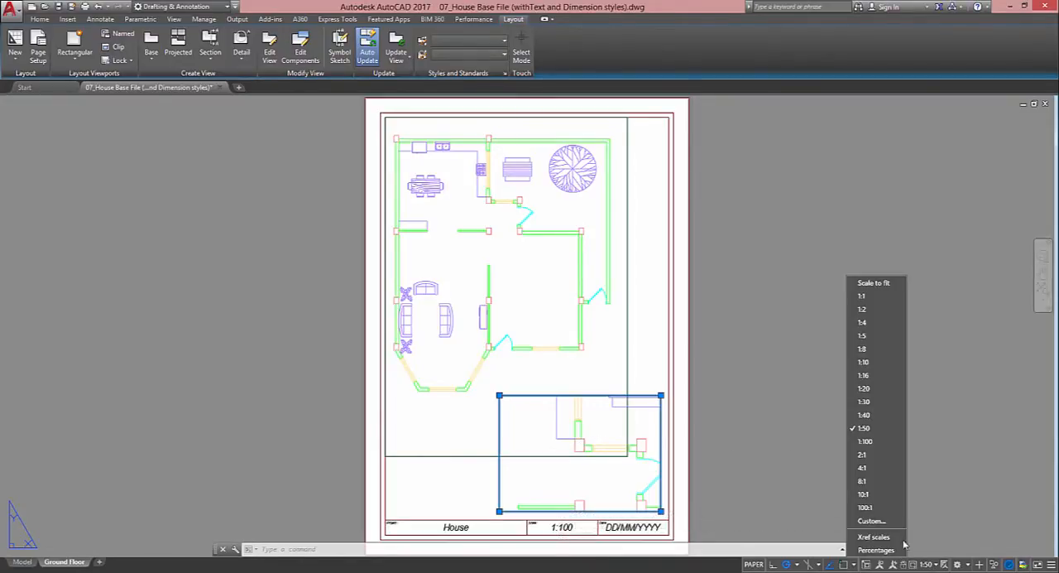
click(860, 388)
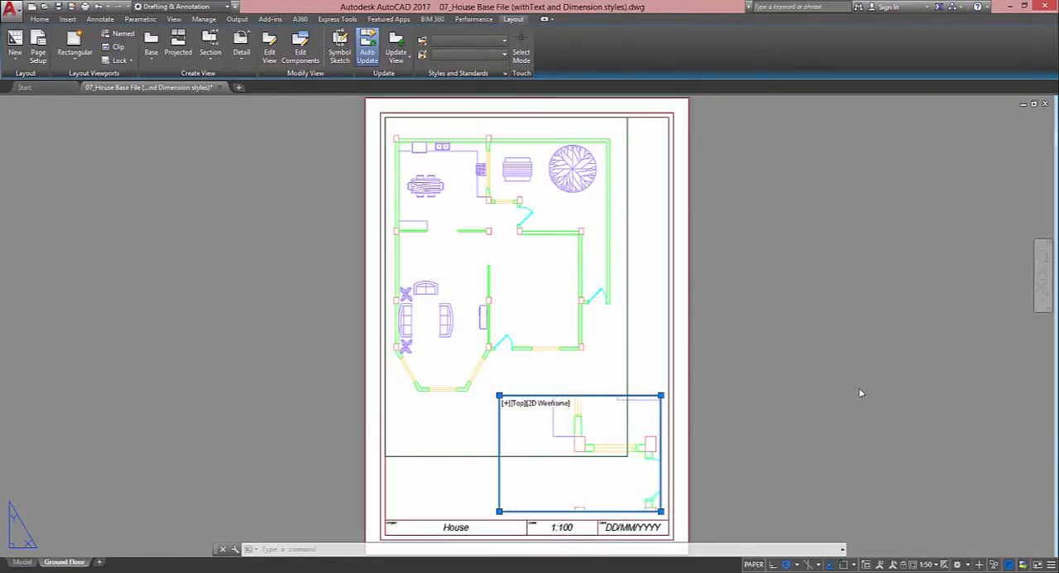